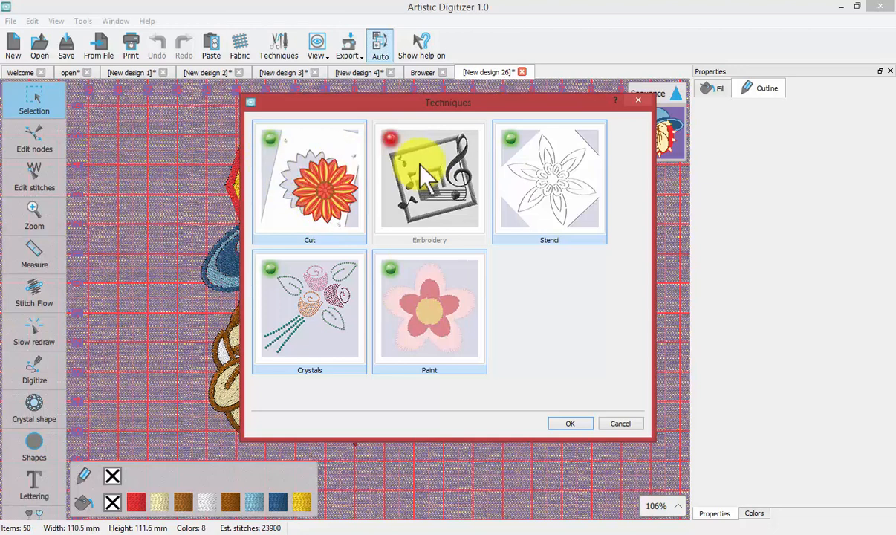
Switch the Cut technique off and back on.
{"action": "left_click", "coordinate": [278, 147]}
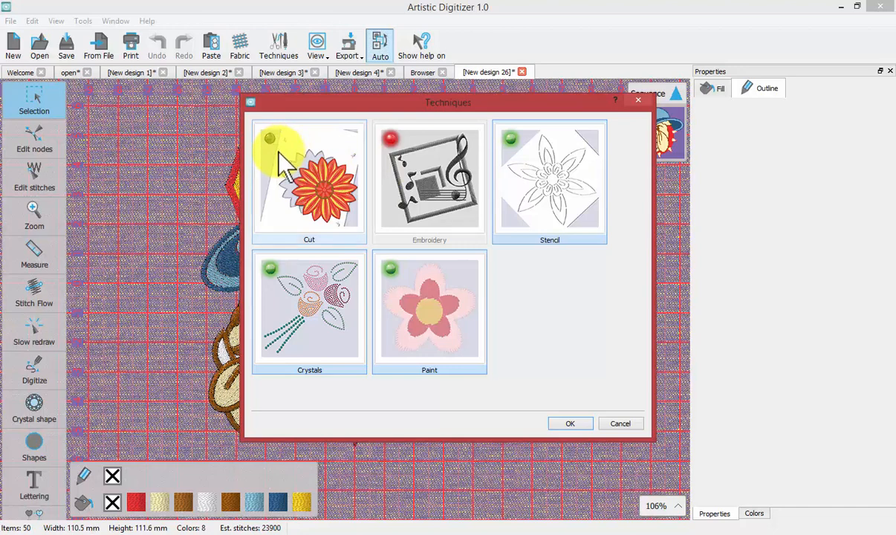
{"action": "left_click", "coordinate": [278, 158]}
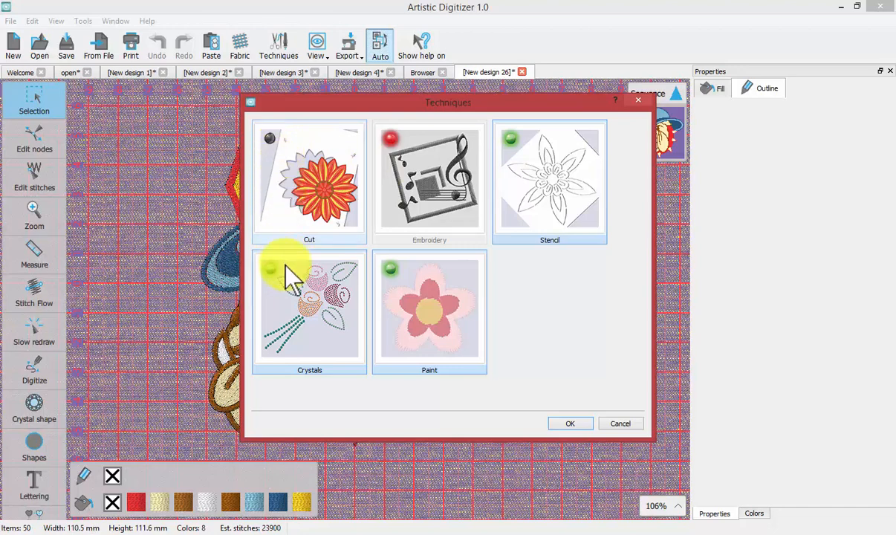
{"action": "left_click", "coordinate": [282, 168]}
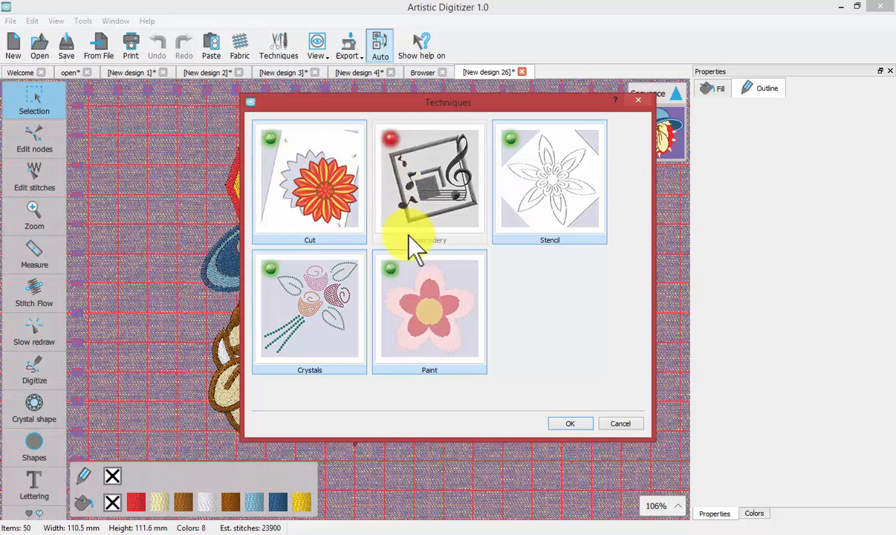
Turn off the Stencil, Paint, Crystals and Cut techniques so the design uses only Embroidery, and apply the change.
{"action": "left_click_drag", "start_coordinate": [407, 102], "coordinate": [541, 86]}
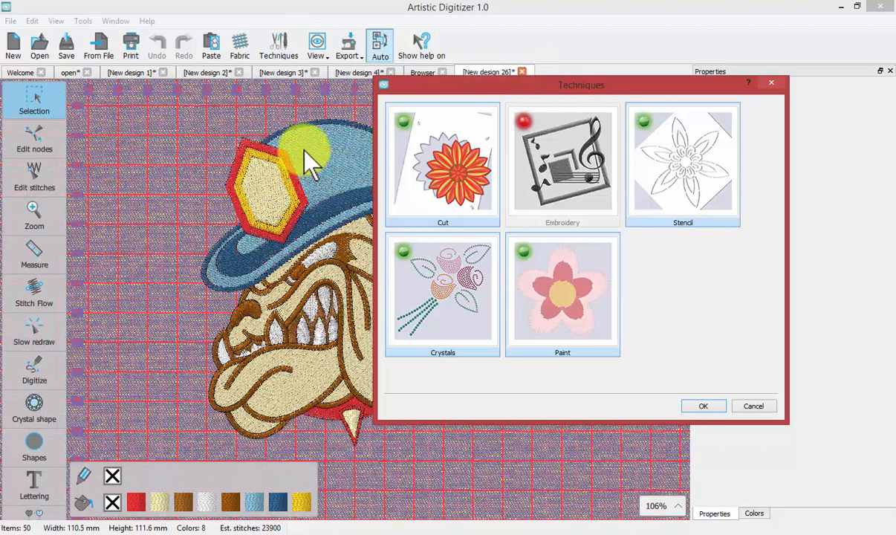
{"action": "left_click", "coordinate": [520, 134]}
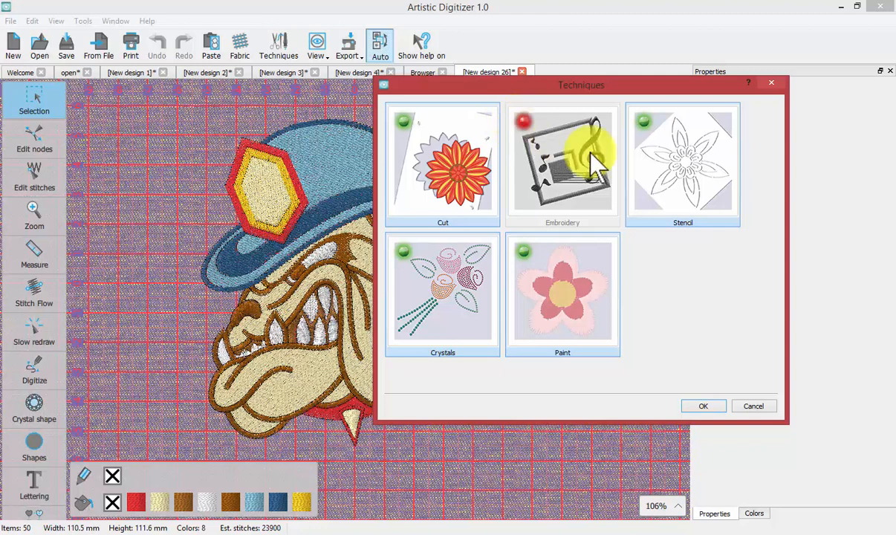
{"action": "left_click", "coordinate": [669, 178]}
{"action": "left_click", "coordinate": [596, 285]}
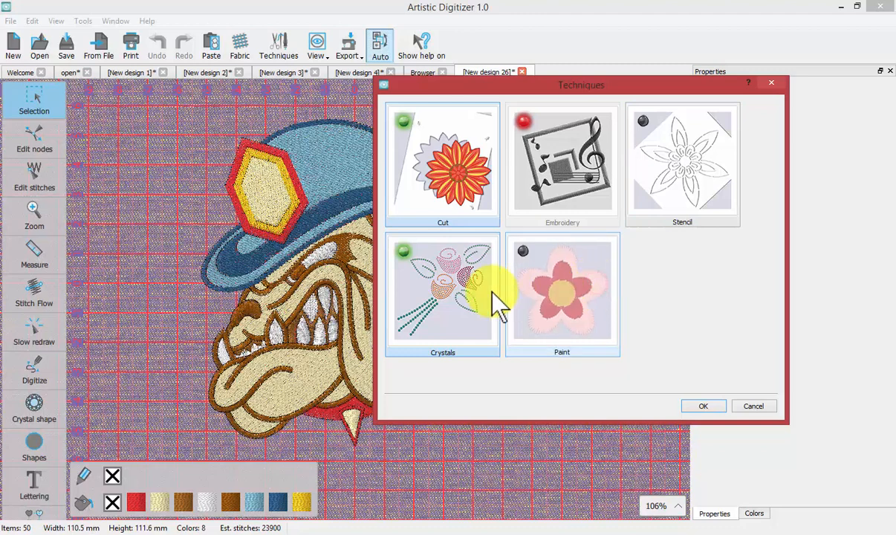
{"action": "left_click", "coordinate": [460, 297]}
{"action": "left_click", "coordinate": [446, 190]}
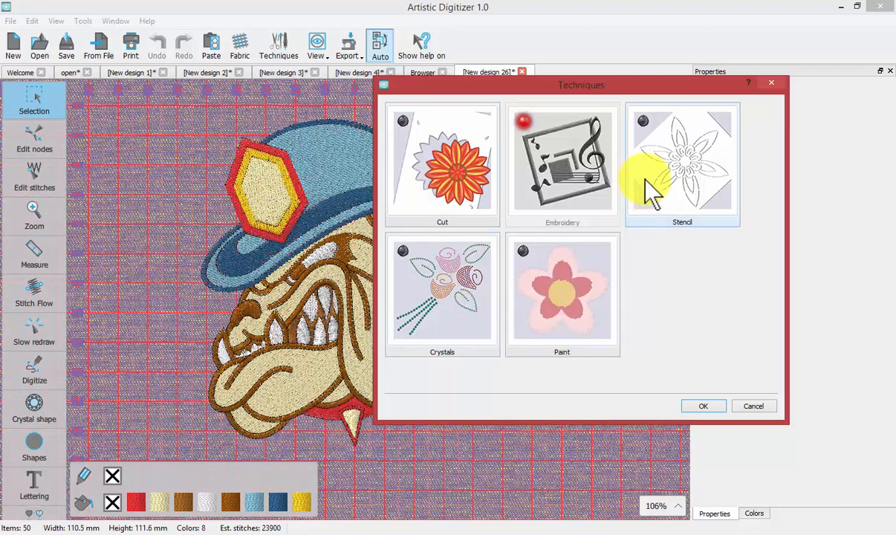
{"action": "left_click", "coordinate": [703, 408]}
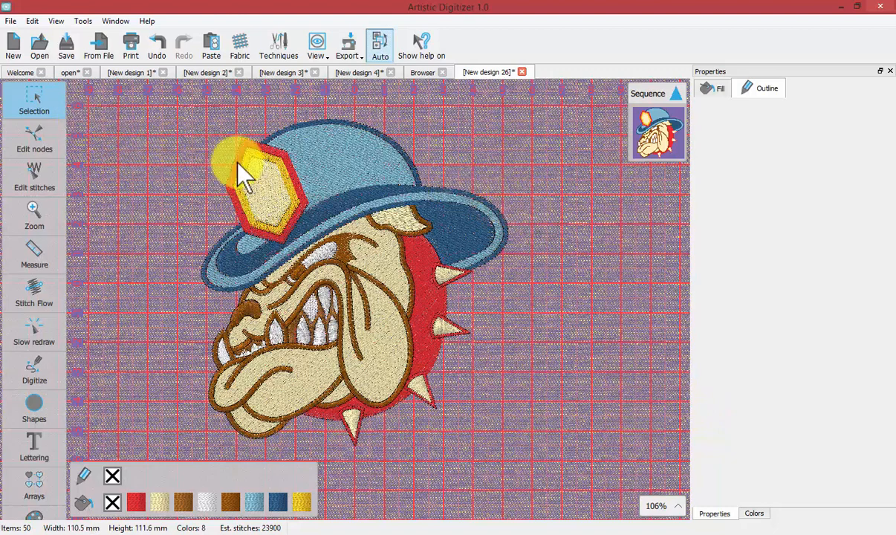
Select the cream center of the hat badge, enable the Crystals technique, and check its outline types.
{"action": "left_click", "coordinate": [262, 174]}
{"action": "left_click", "coordinate": [261, 173]}
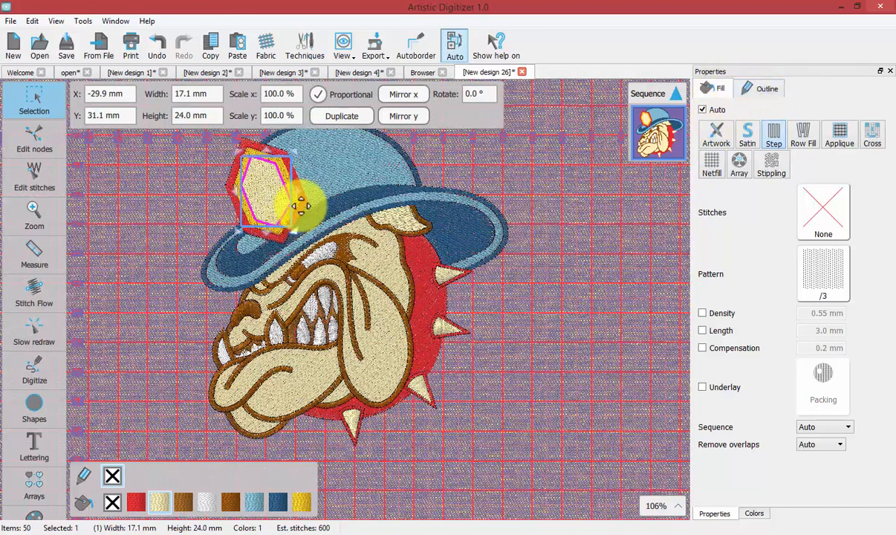
{"action": "left_click", "coordinate": [305, 44]}
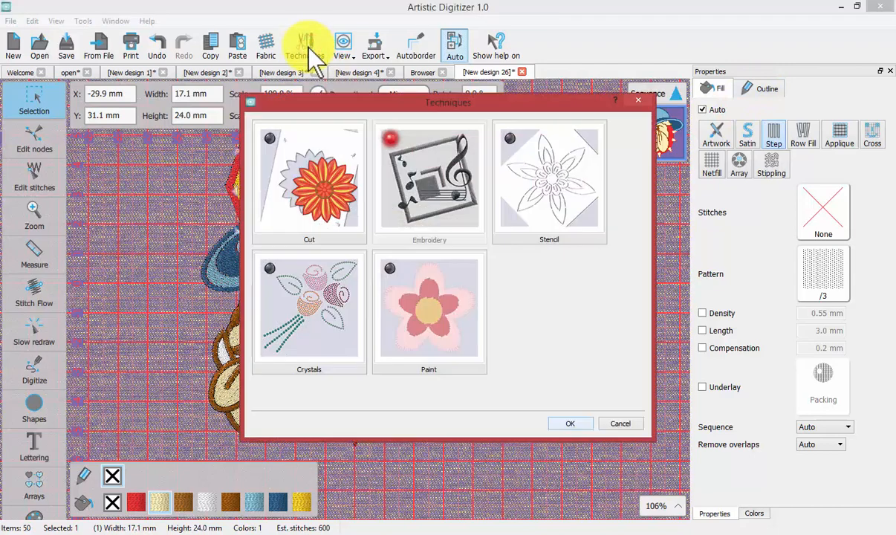
{"action": "left_click", "coordinate": [325, 270]}
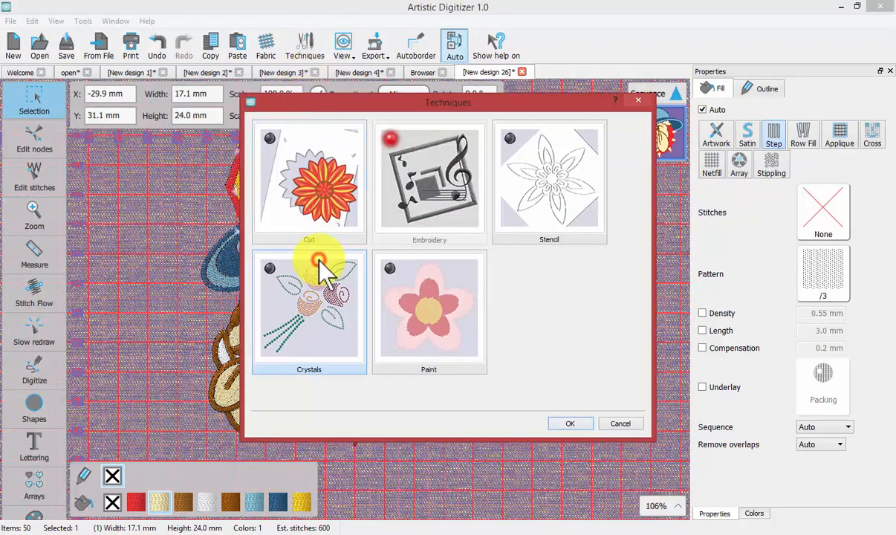
{"action": "left_click", "coordinate": [571, 423]}
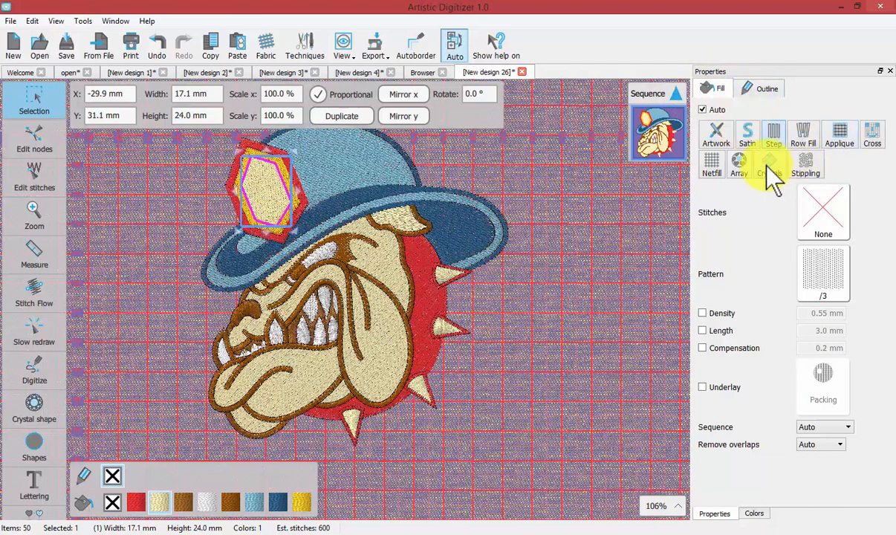
{"action": "left_click", "coordinate": [755, 94]}
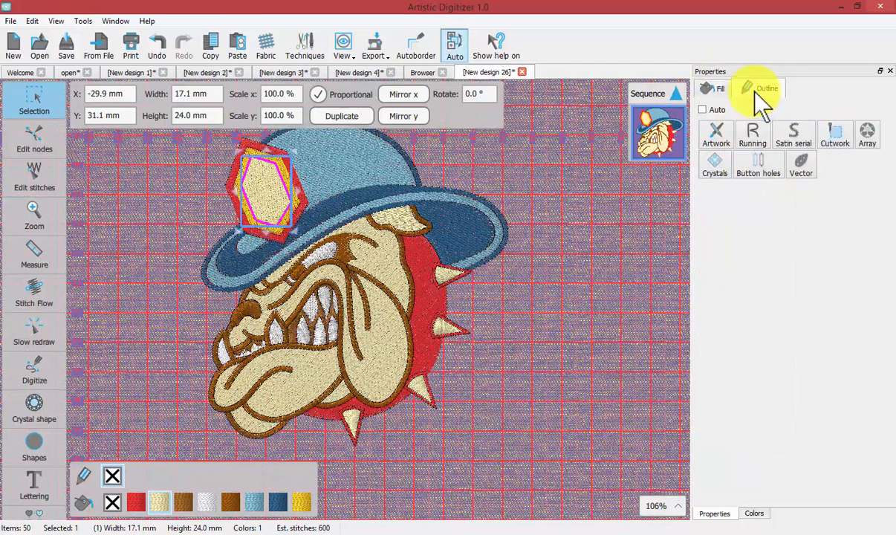
{"action": "left_click", "coordinate": [716, 168]}
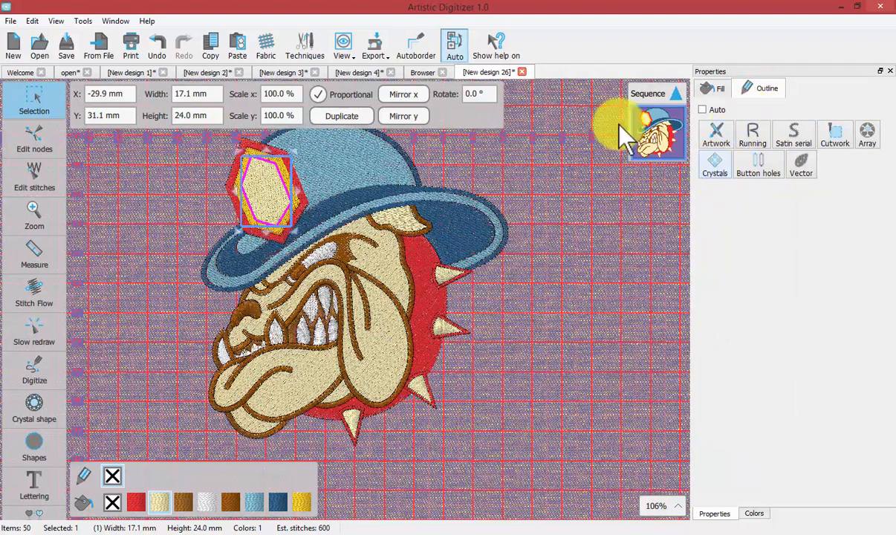
Enable the Paint, Stencil and Cut techniques in addition to Crystals, and apply the change.
{"action": "left_click", "coordinate": [304, 49]}
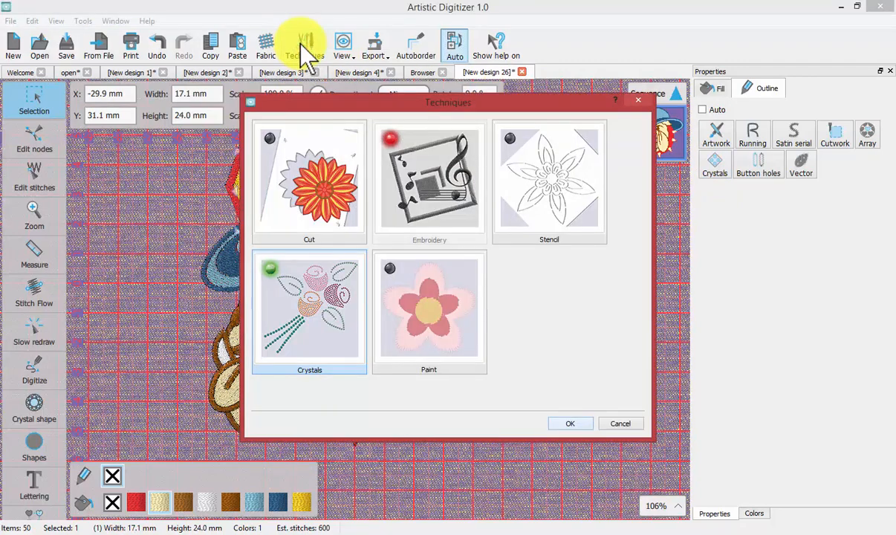
{"action": "left_click", "coordinate": [443, 305]}
{"action": "left_click", "coordinate": [564, 186]}
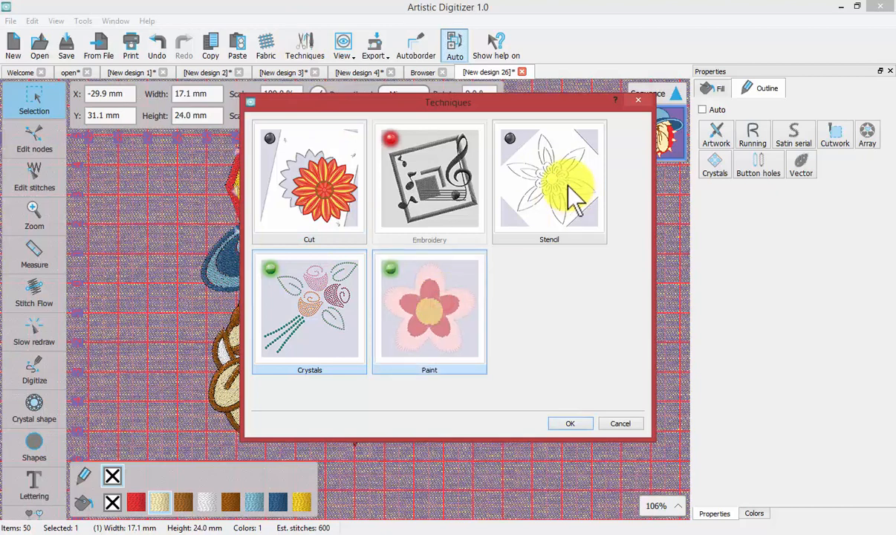
{"action": "left_click", "coordinate": [298, 176]}
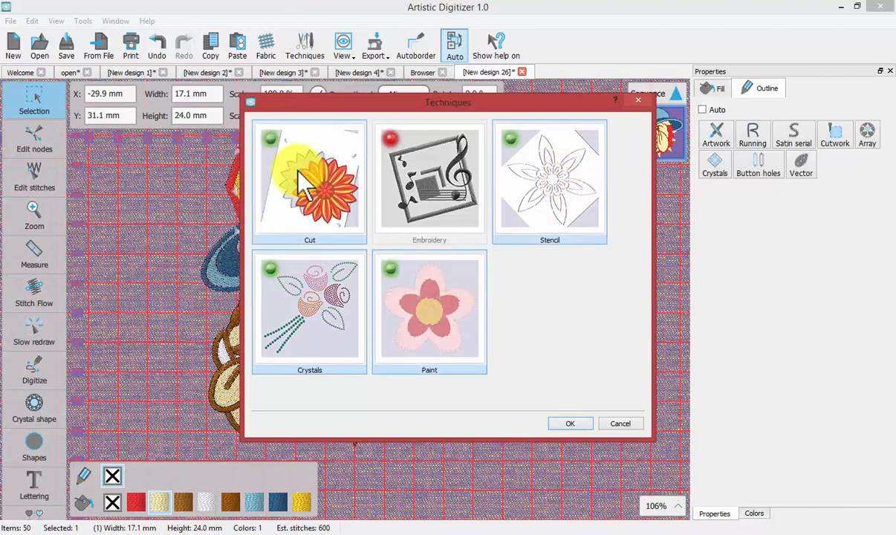
{"action": "left_click", "coordinate": [570, 424]}
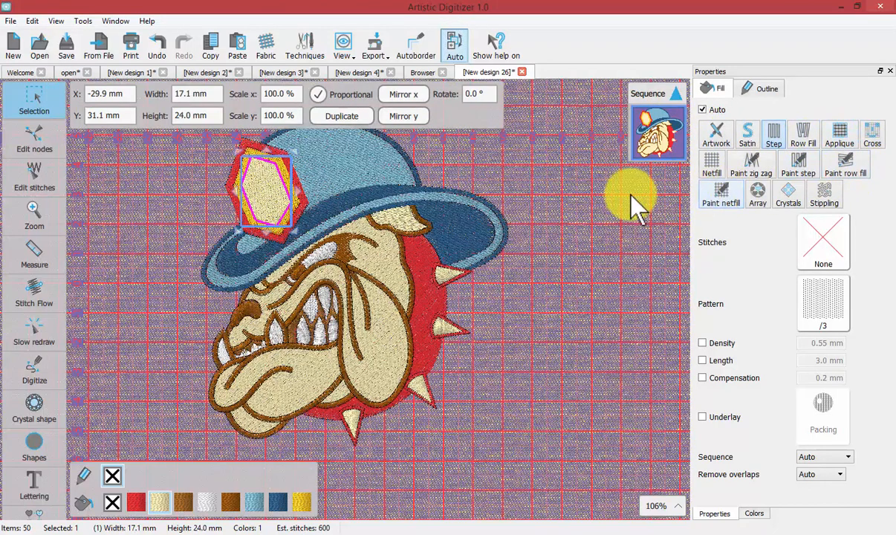
Turn off the Paint and Stencil techniques and apply the change.
{"action": "left_click", "coordinate": [304, 44]}
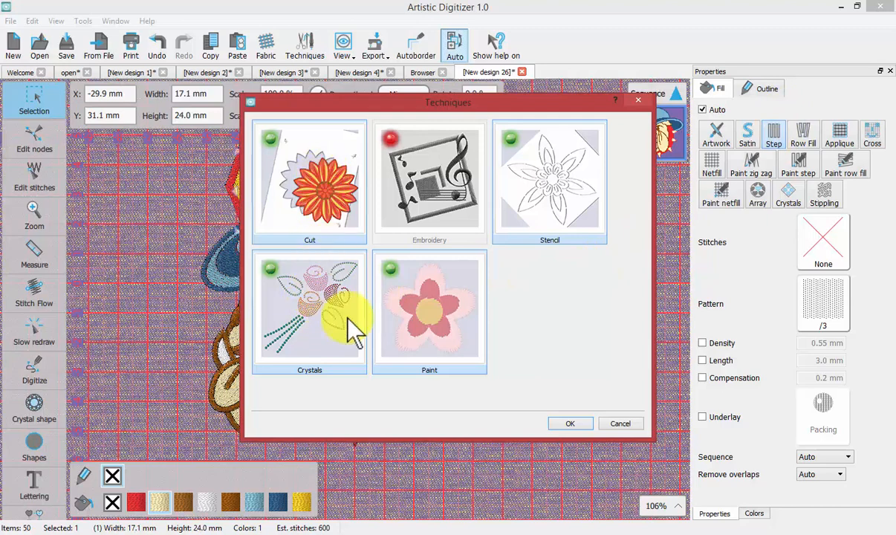
{"action": "left_click", "coordinate": [392, 303]}
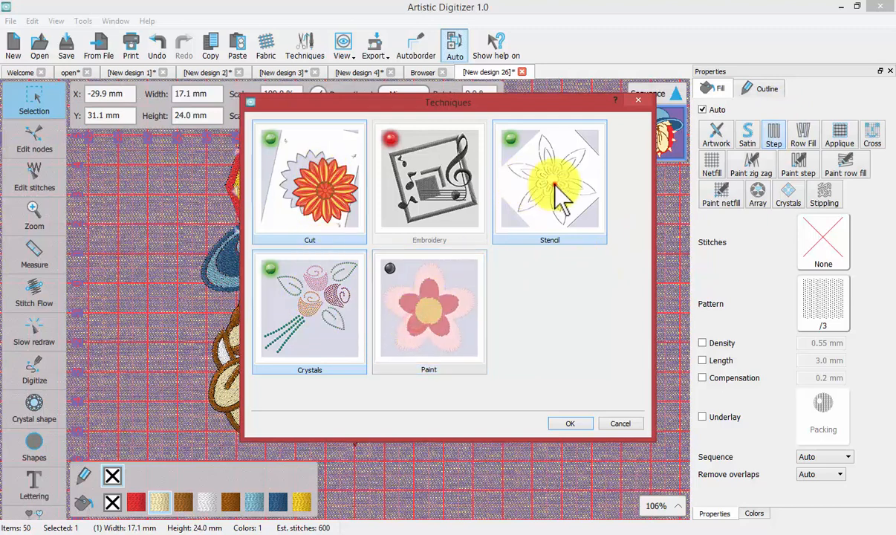
{"action": "left_click", "coordinate": [523, 186]}
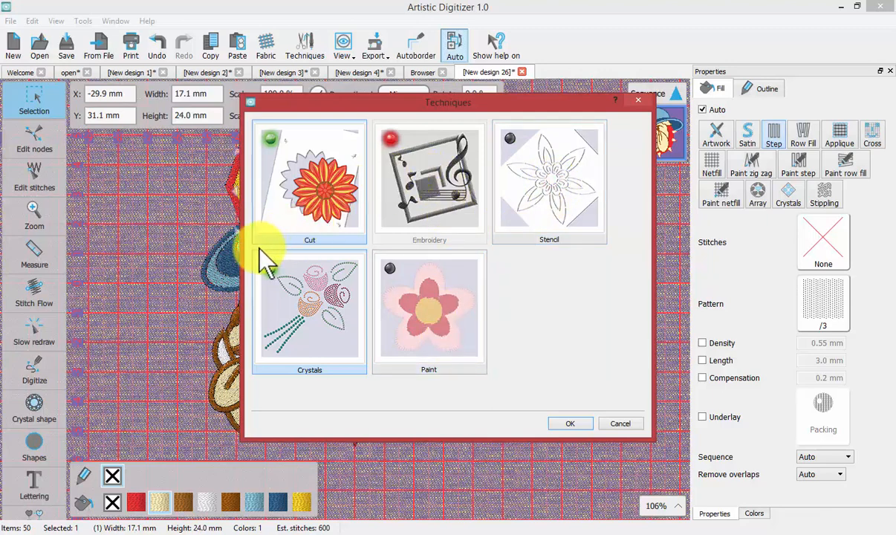
{"action": "left_click", "coordinate": [569, 425]}
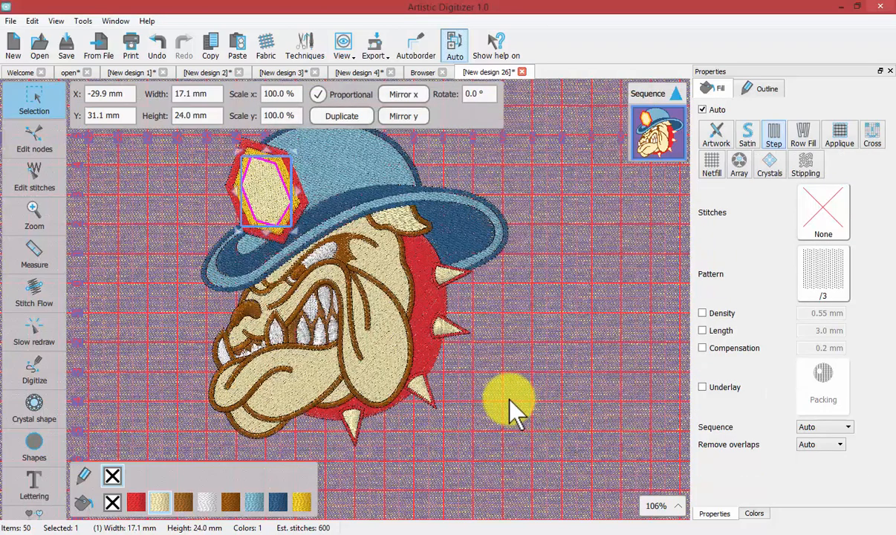
Give the whole bulldog design a red #ef2b2f outline with no fill, and set its outline type to Cut.
{"action": "key", "text": "ctrl+a"}
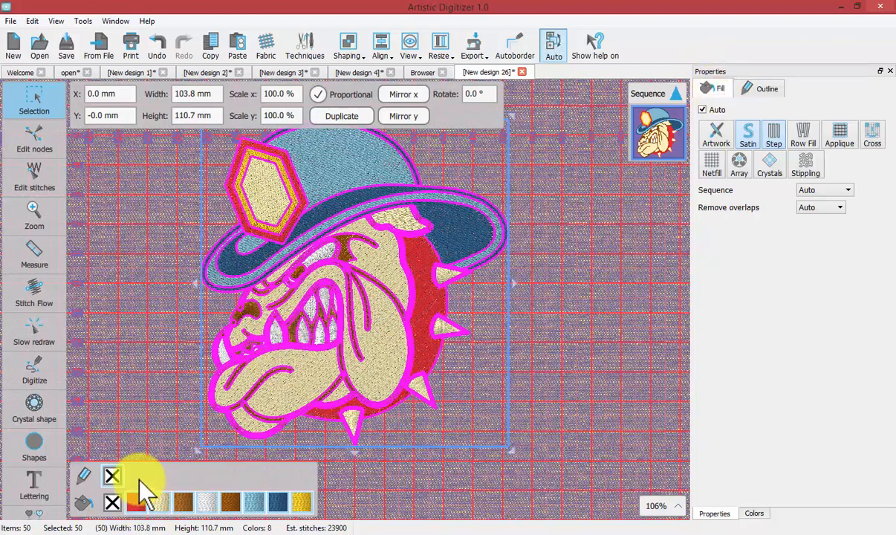
{"action": "mouse_move", "coordinate": [137, 477]}
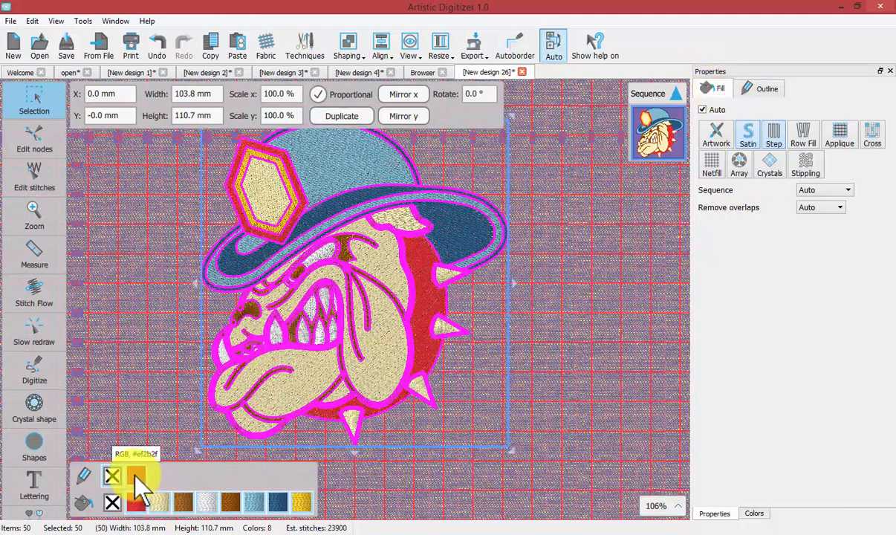
{"action": "left_click", "coordinate": [134, 482]}
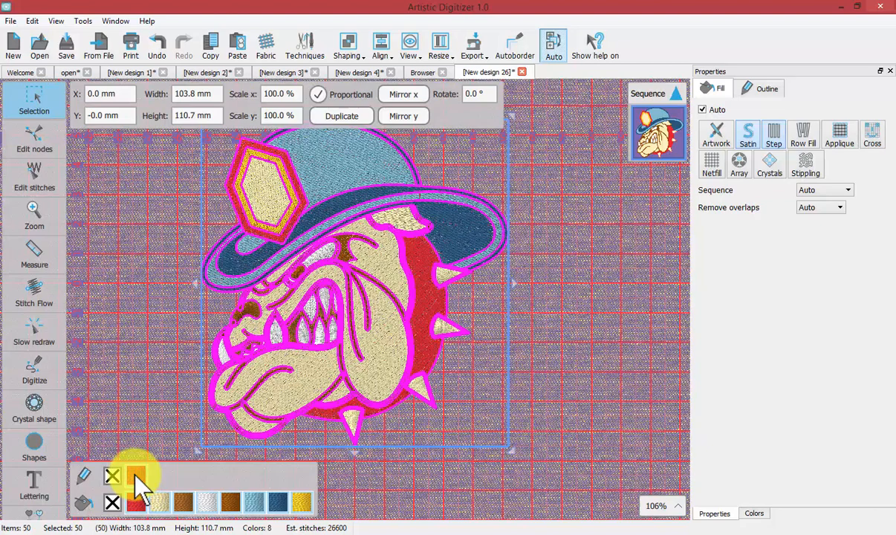
{"action": "left_click", "coordinate": [112, 504]}
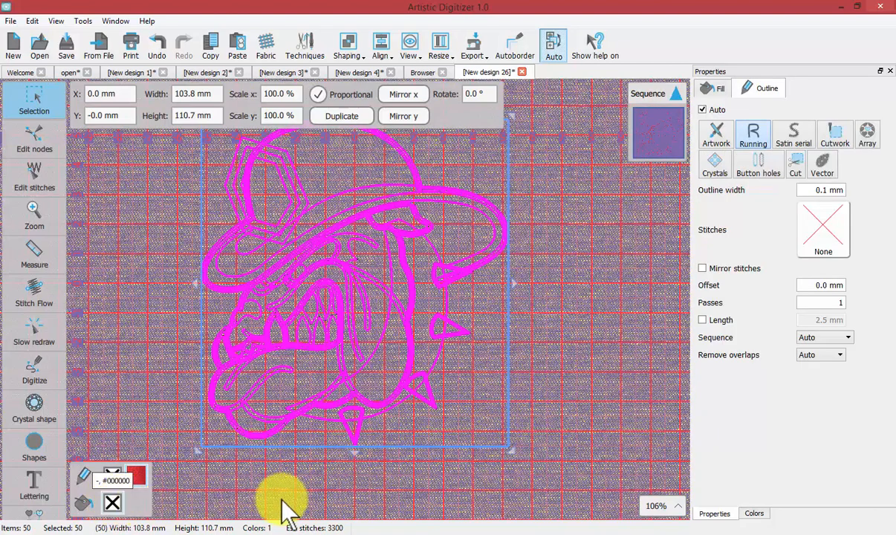
{"action": "left_click", "coordinate": [797, 165]}
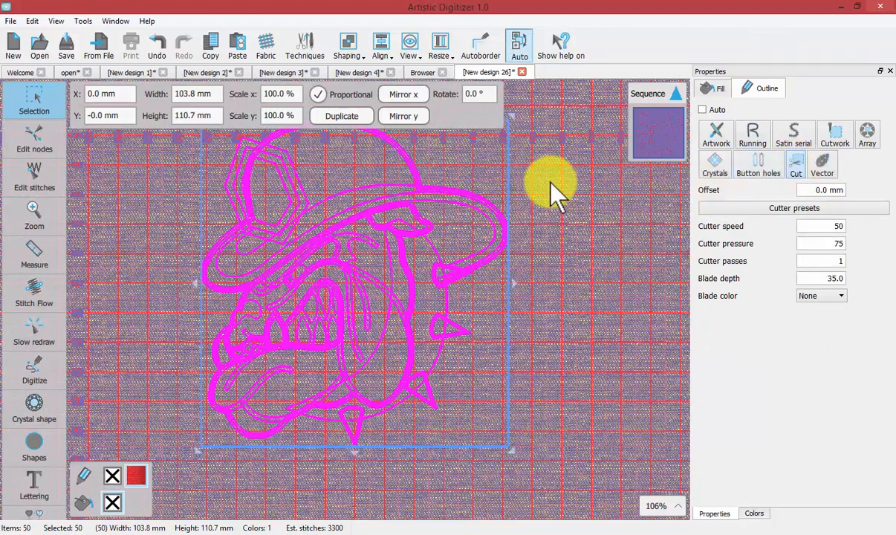
{"action": "left_click", "coordinate": [532, 157]}
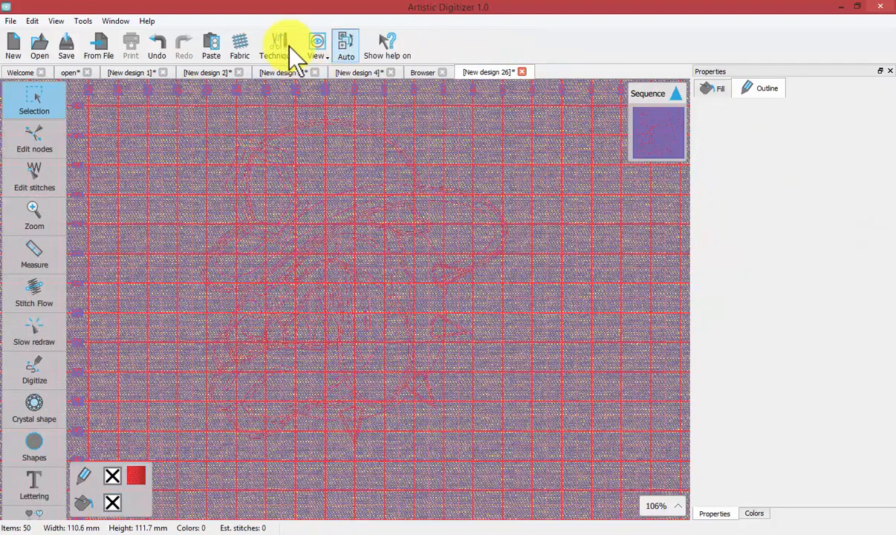
Disable the Embroidery and Crystals techniques, and select the whole design to check its Cut outline properties.
{"action": "left_click", "coordinate": [285, 44]}
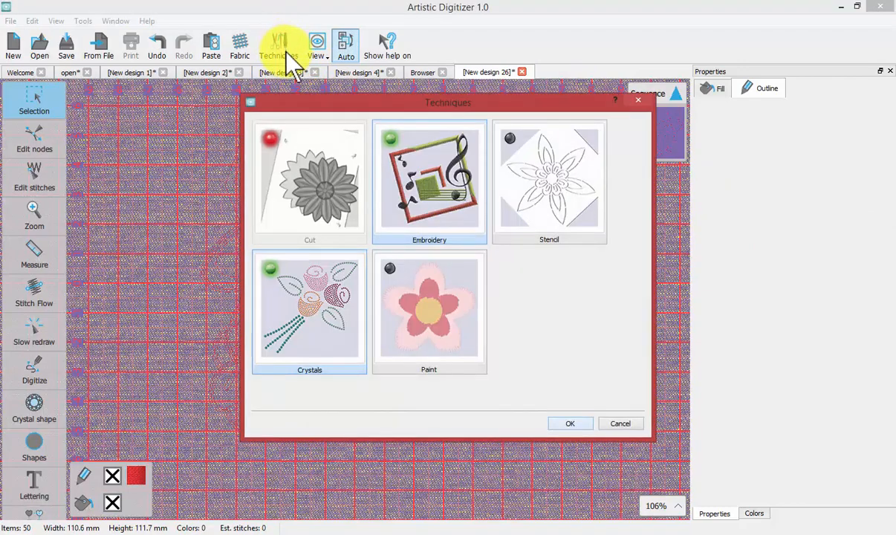
{"action": "left_click", "coordinate": [302, 167]}
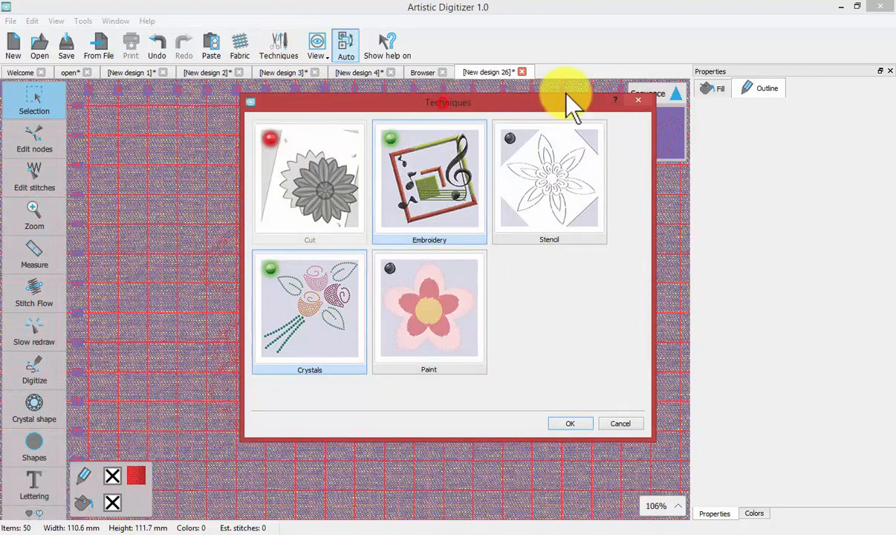
{"action": "left_click_drag", "start_coordinate": [443, 103], "coordinate": [575, 88]}
{"action": "left_click", "coordinate": [562, 140]}
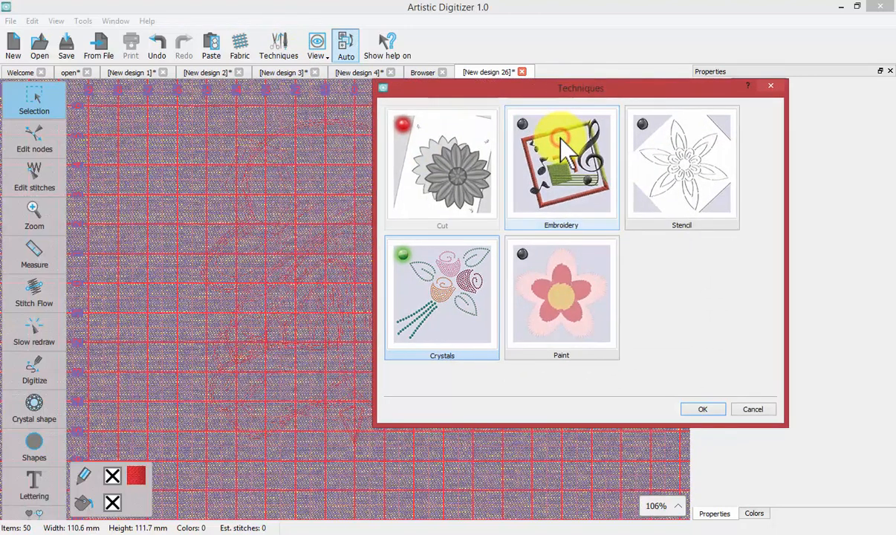
{"action": "left_click", "coordinate": [422, 308]}
{"action": "left_click", "coordinate": [713, 411]}
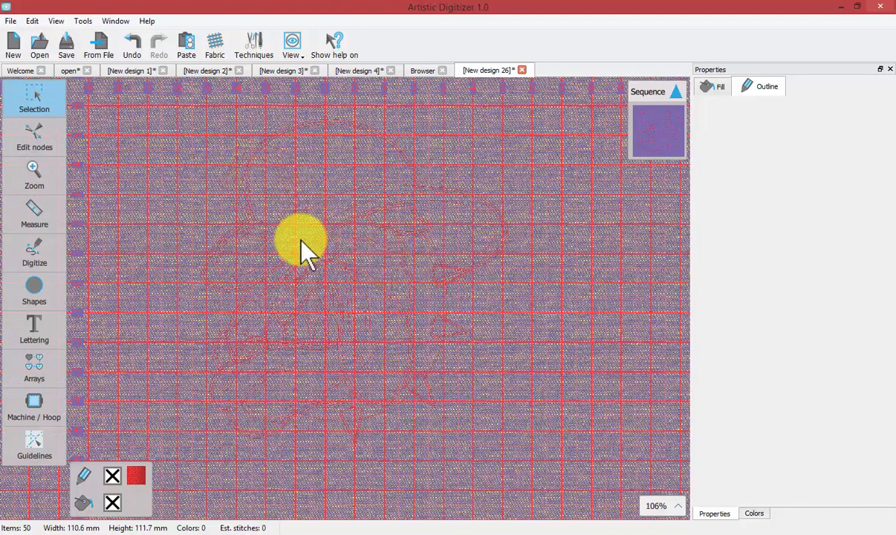
{"action": "mouse_move", "coordinate": [146, 106]}
{"action": "left_mouse_down"}
{"action": "mouse_move", "coordinate": [478, 402]}
{"action": "mouse_move", "coordinate": [539, 498]}
{"action": "mouse_move", "coordinate": [536, 484]}
{"action": "left_mouse_up"}
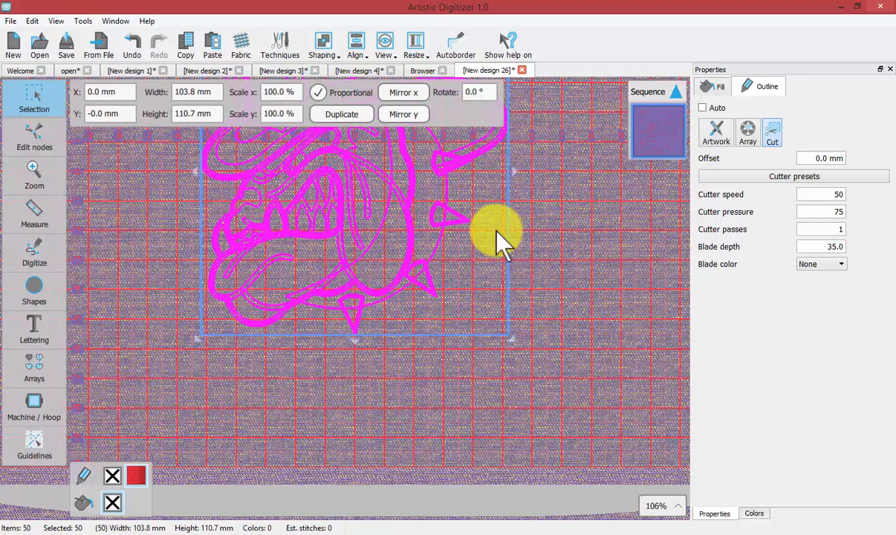
{"action": "left_click", "coordinate": [773, 133]}
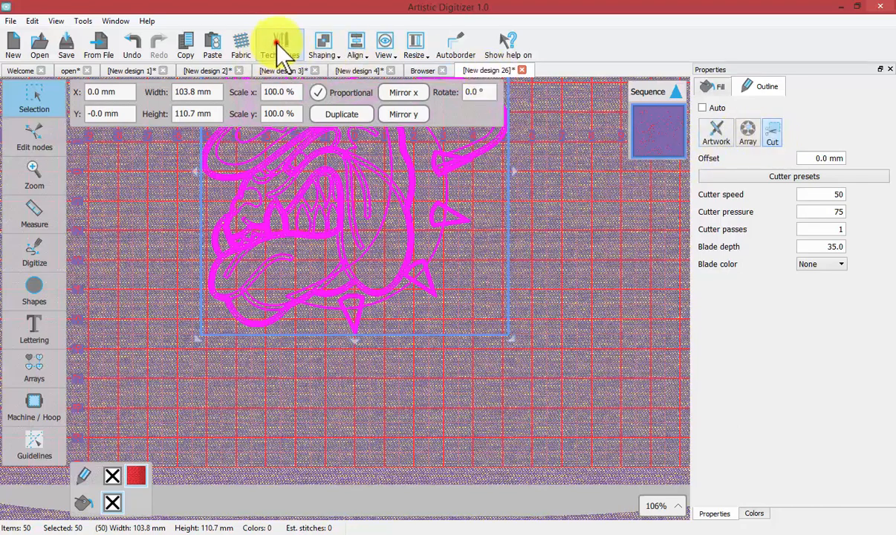
Switch the Crystals, Paint, Stencil and Embroidery techniques on for the cut design.
{"action": "left_click", "coordinate": [278, 45]}
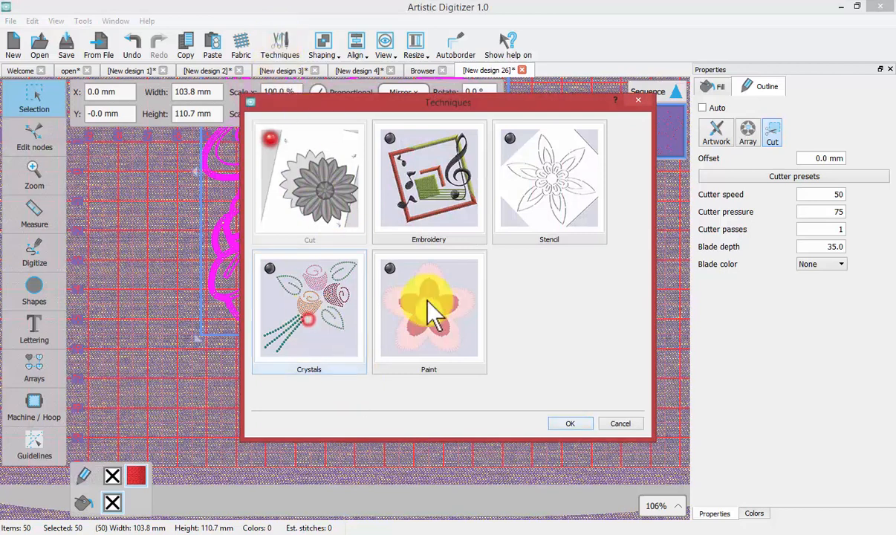
{"action": "left_click", "coordinate": [427, 300]}
{"action": "left_click", "coordinate": [529, 212]}
{"action": "left_click", "coordinate": [446, 179]}
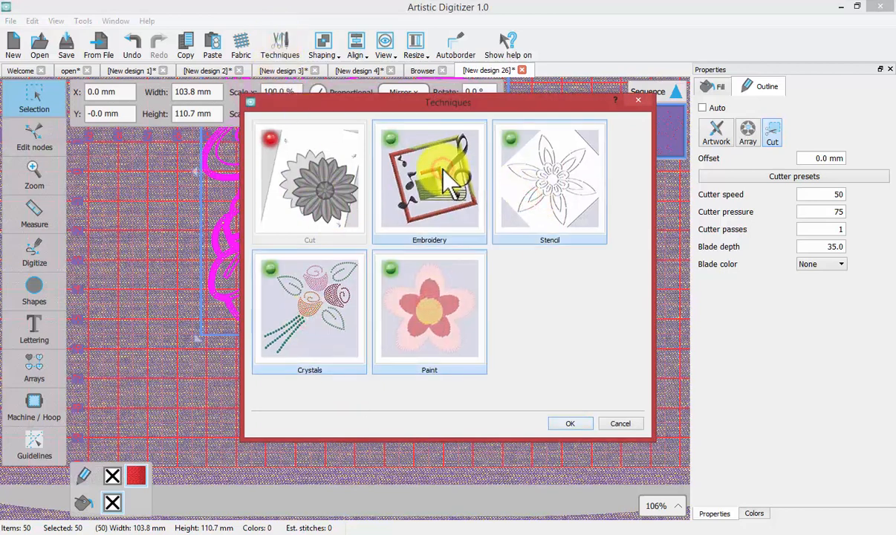